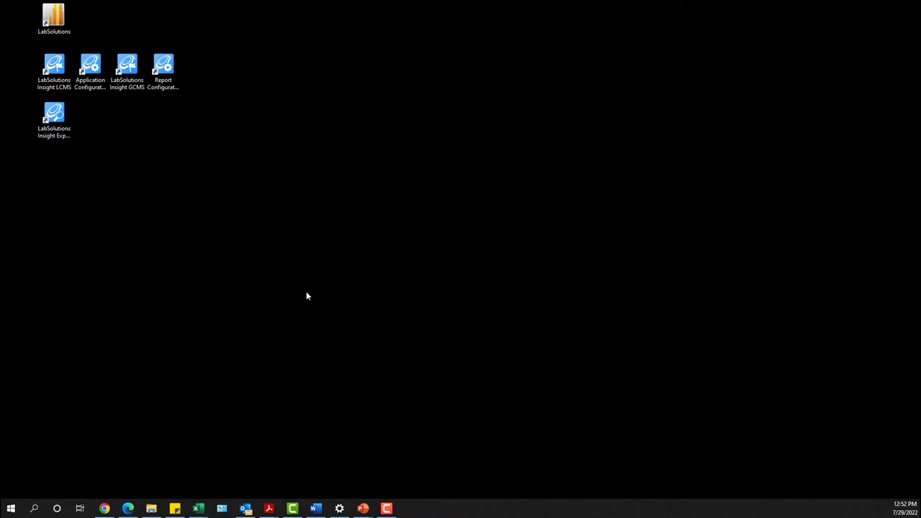
# Log in and open the QToF library demo.lcb batch.
pyautogui.write('d')
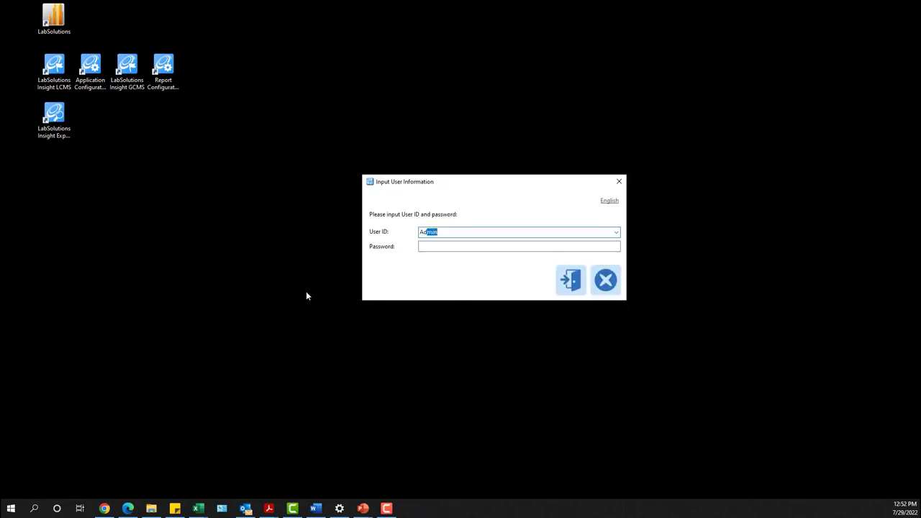
pyautogui.write('min')
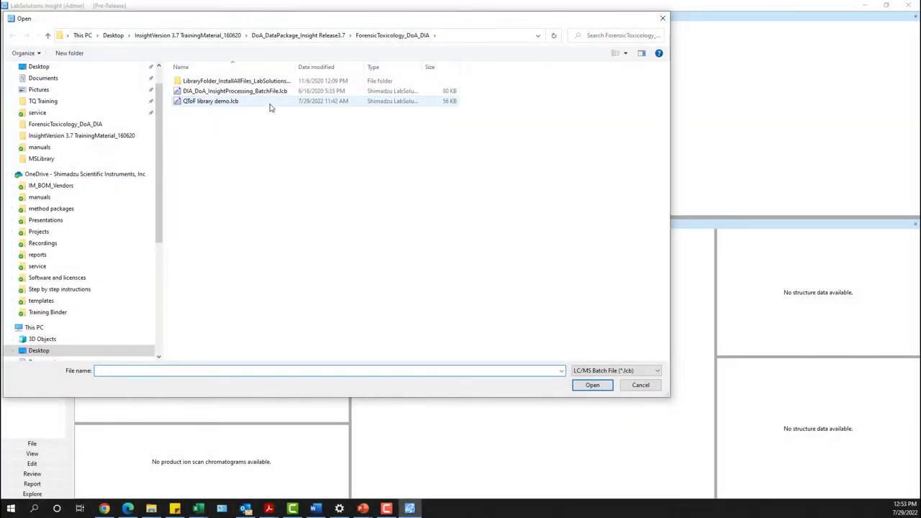
pyautogui.click(271, 108)
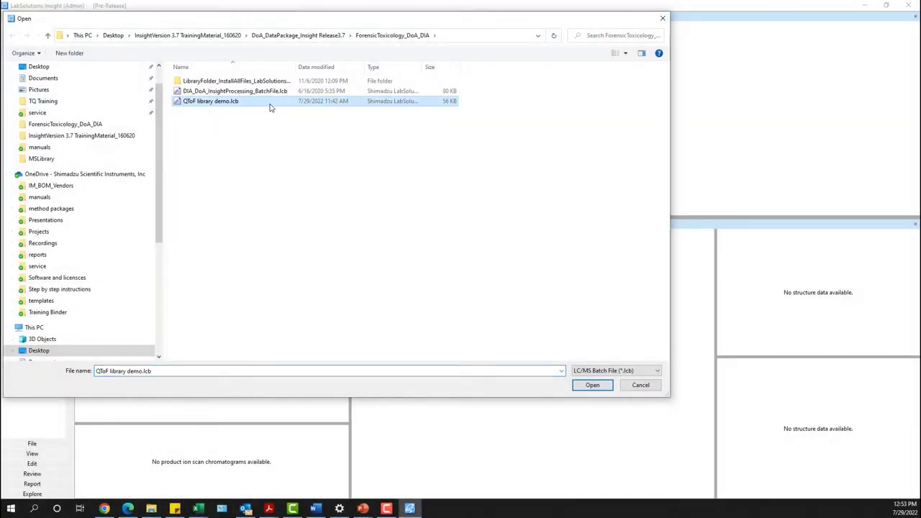
pyautogui.click(592, 385)
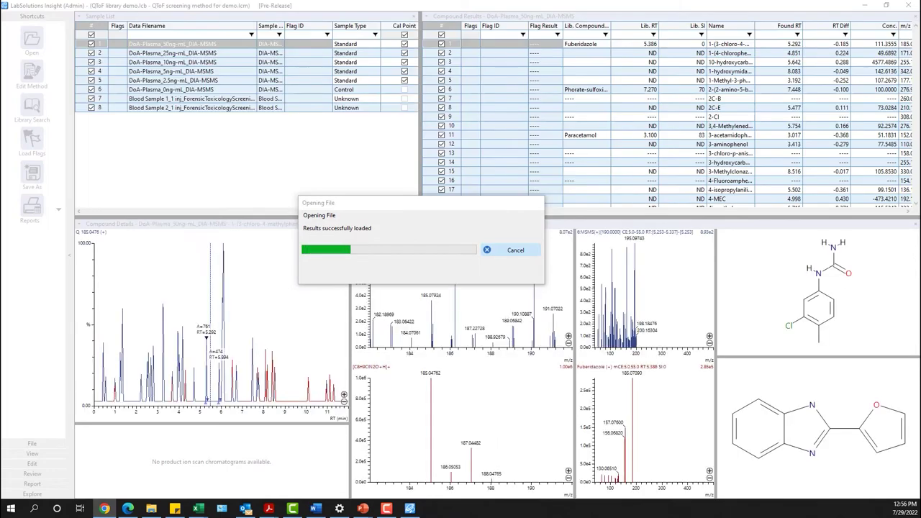
# Review Blood Sample 1_1's 1-Methyl-3-phenylpiperazine match, then open the Edit Method Settings dialog.
pyautogui.click(192, 108)
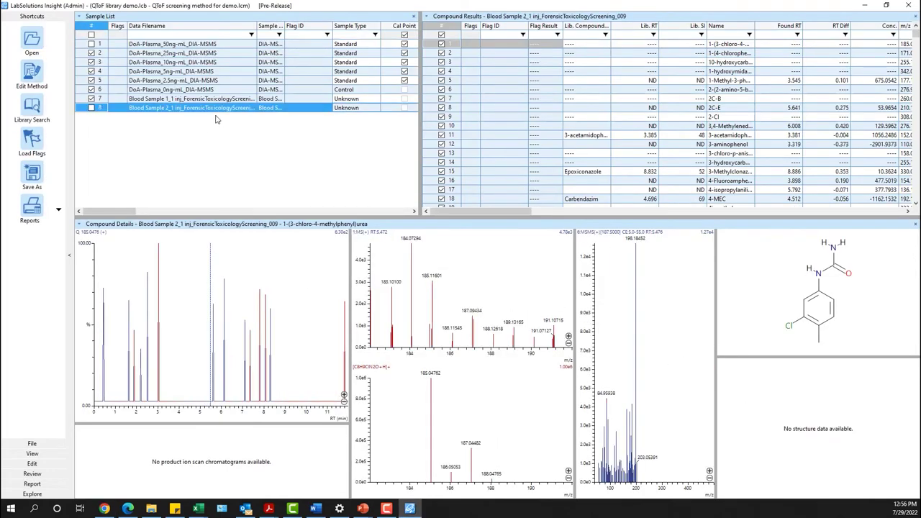
pyautogui.click(216, 99)
pyautogui.click(593, 80)
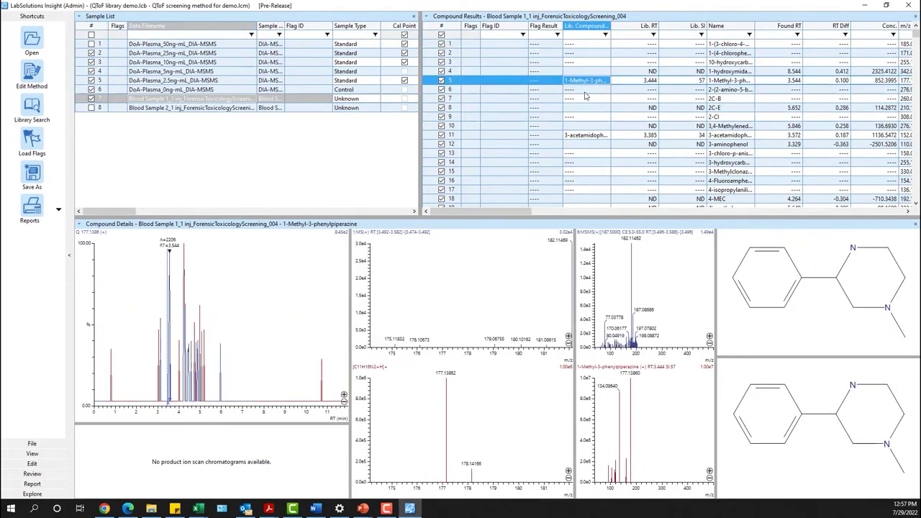
pyautogui.click(32, 463)
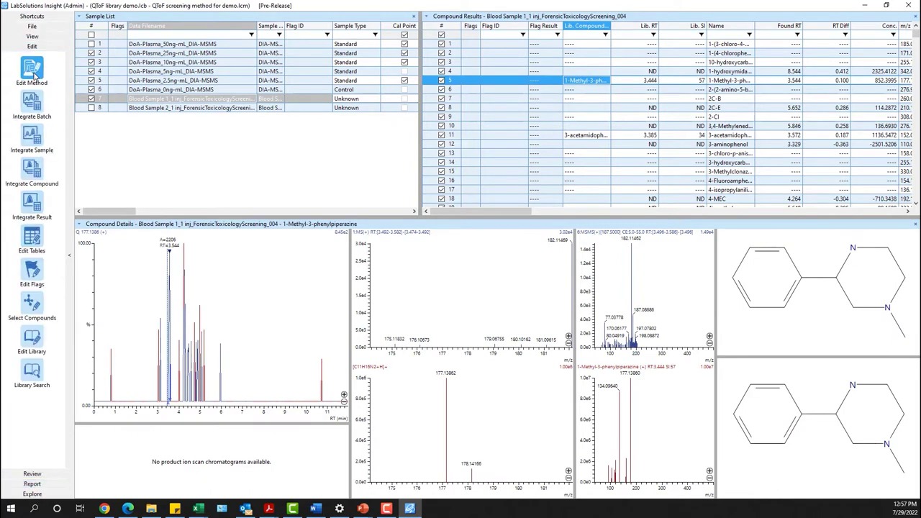
pyautogui.click(33, 72)
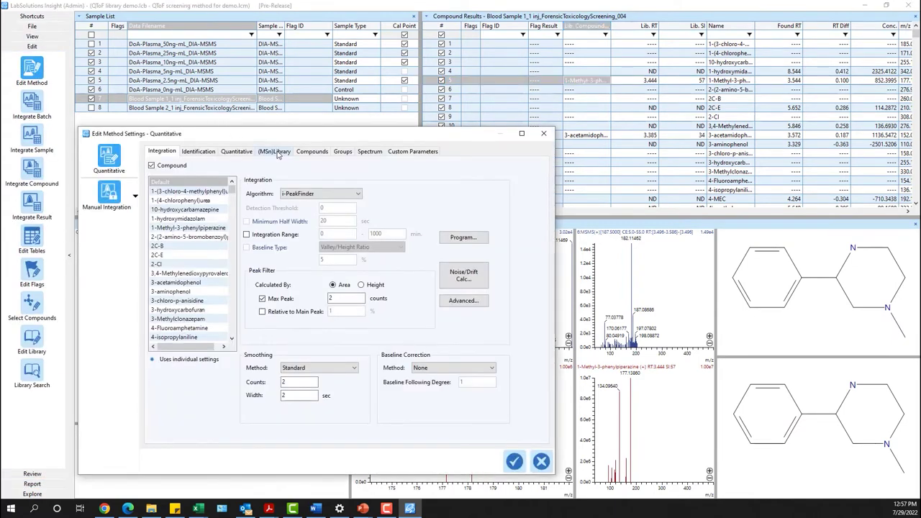
# Load HRAM_ForensicToxicologyLibrary_Version3.mlb as the (MSn) library and set the search algorithm to Insight.
pyautogui.click(276, 152)
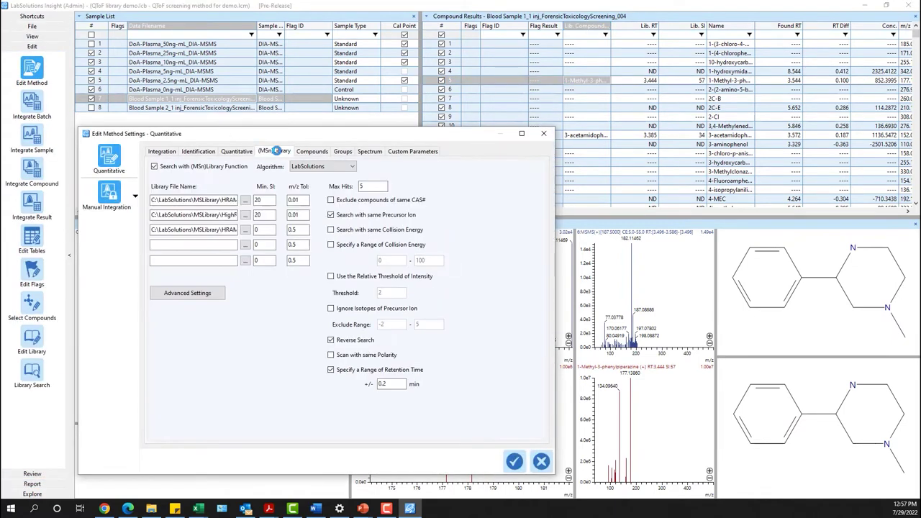
pyautogui.click(245, 200)
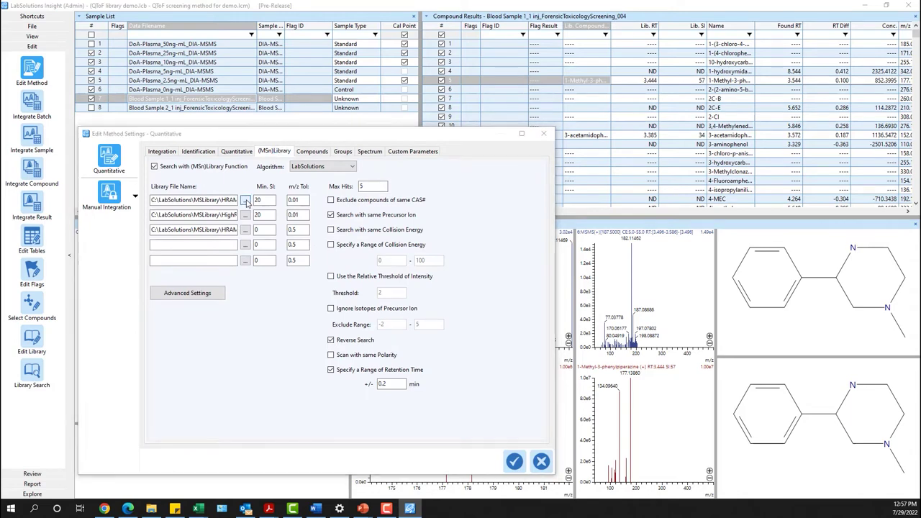
pyautogui.click(325, 201)
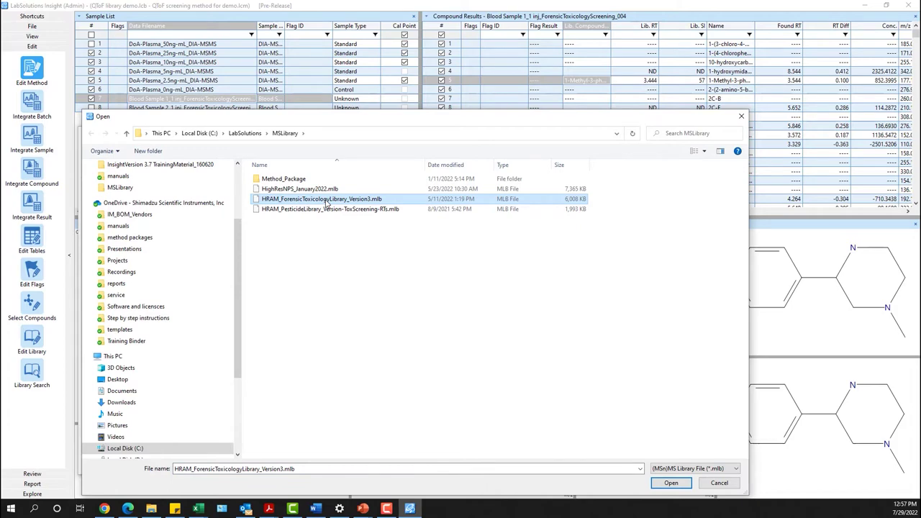
pyautogui.click(669, 483)
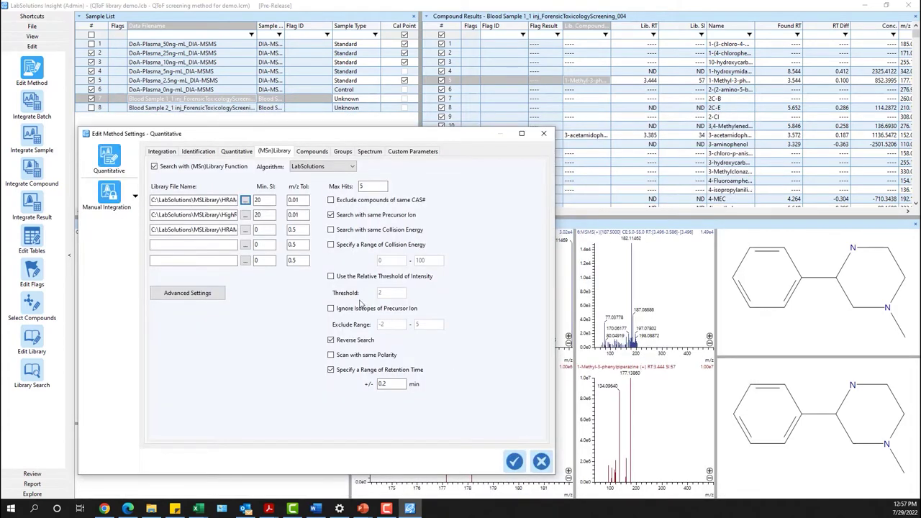
pyautogui.click(340, 167)
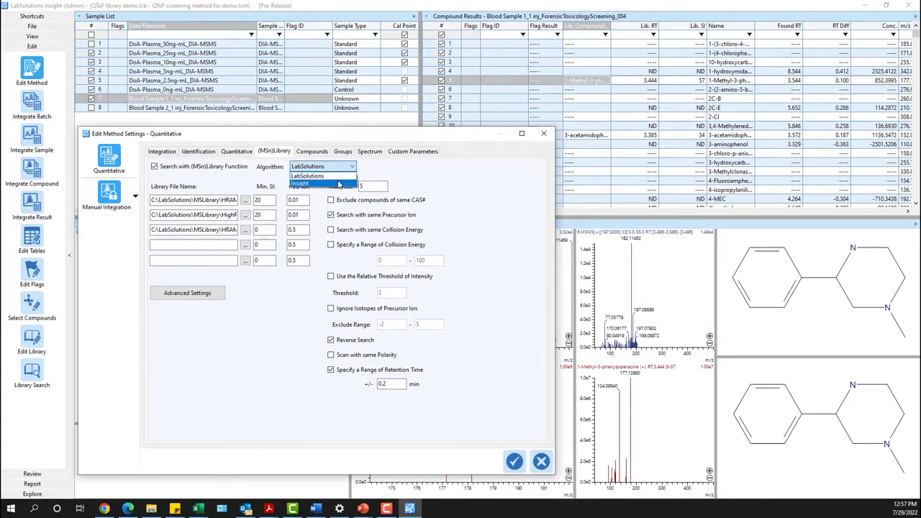
pyautogui.click(338, 183)
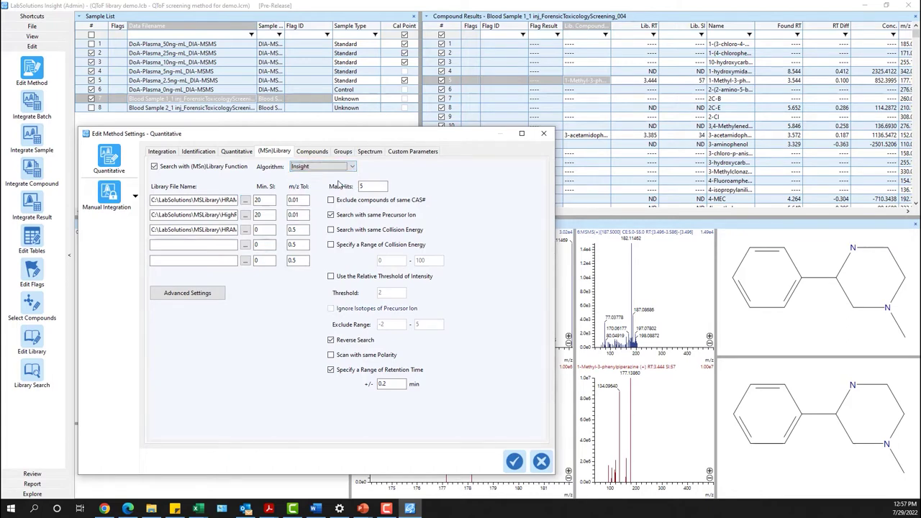
# Choose Both (Best) scoring mode, check Exclude compounds of same CAS#, and confirm the method.
pyautogui.click(208, 294)
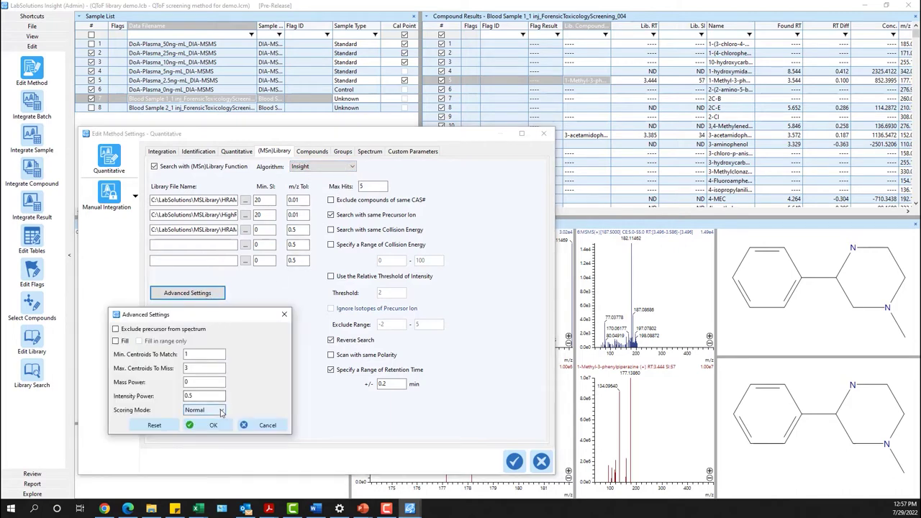
pyautogui.click(222, 409)
pyautogui.click(222, 410)
pyautogui.click(223, 411)
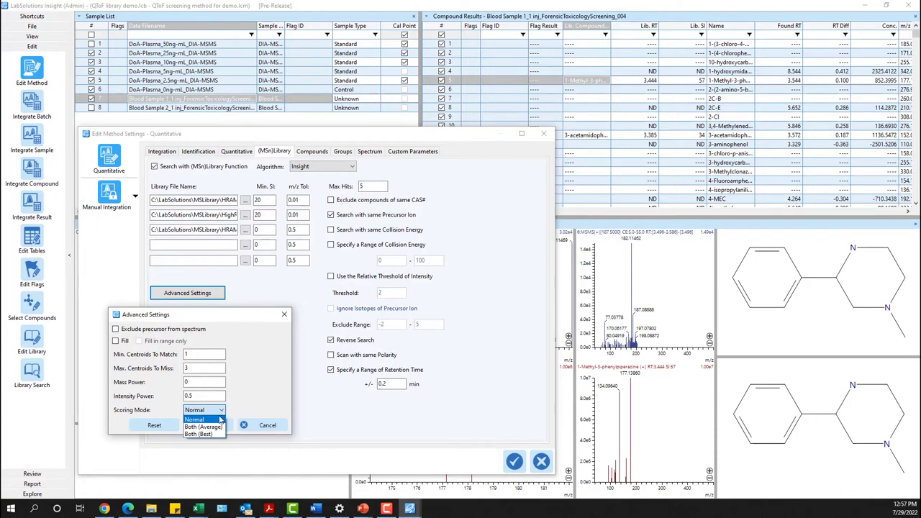
pyautogui.click(218, 434)
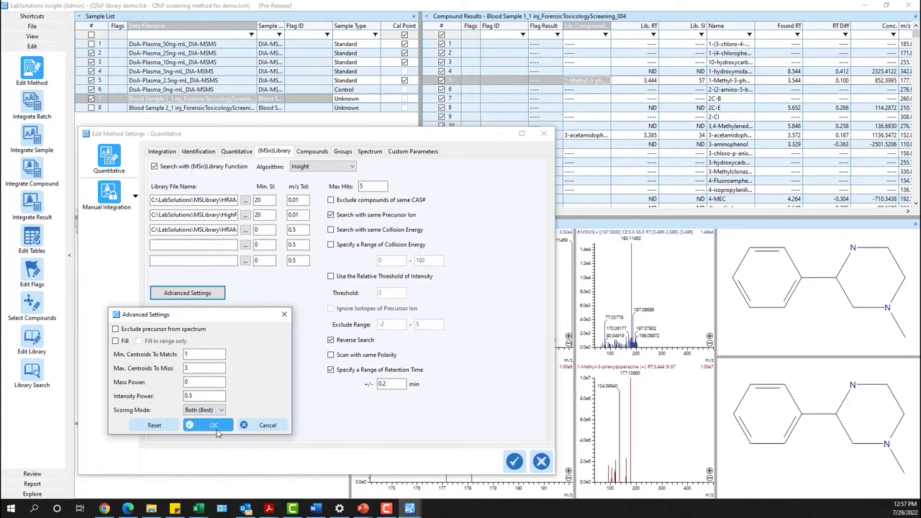
pyautogui.click(215, 425)
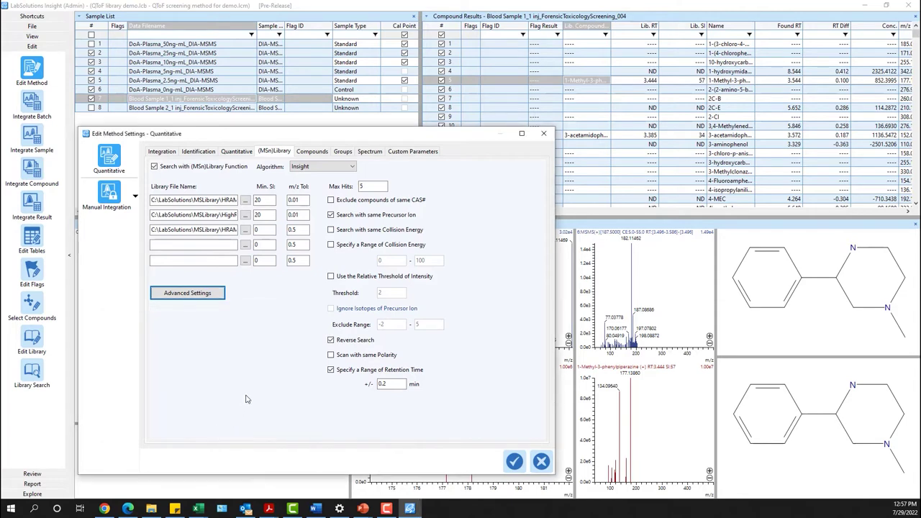
pyautogui.click(331, 201)
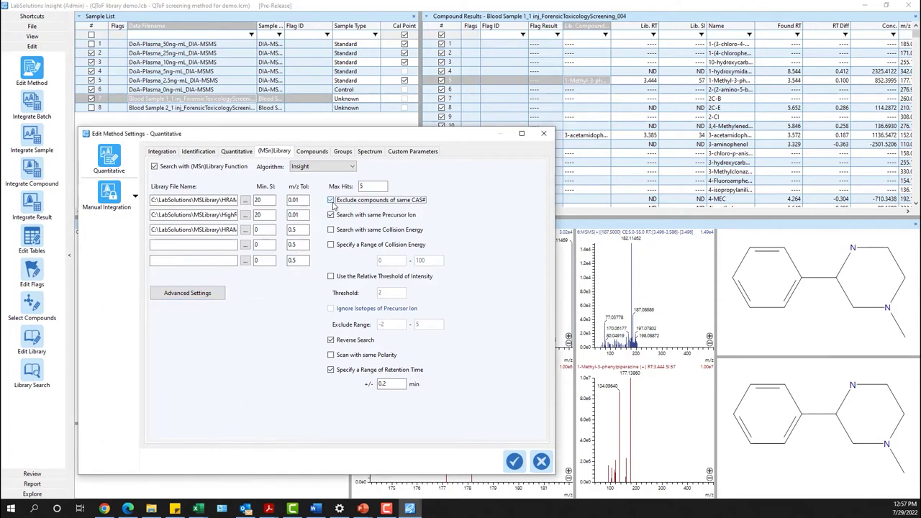
pyautogui.click(513, 461)
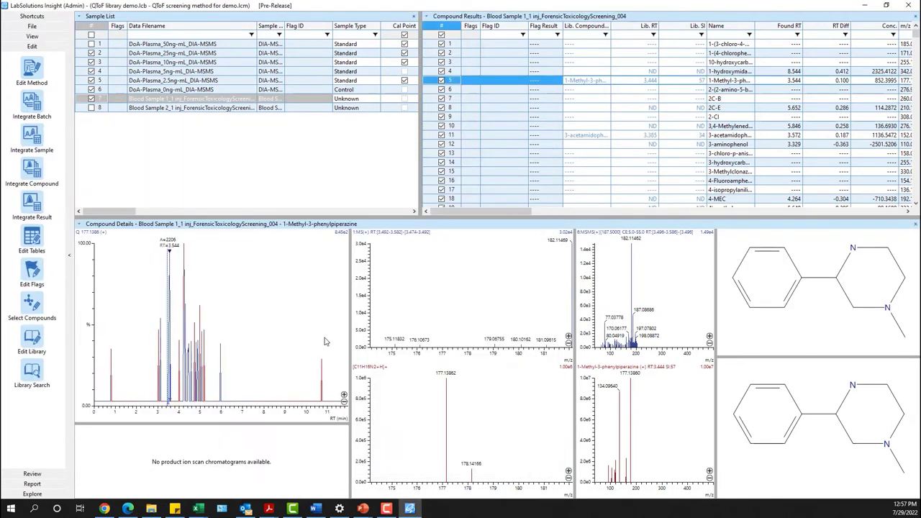
# Search the library for Blood Sample 1_1 and inspect its 1-Methyl-3-phenylpiperazine and 3-acetamidophenol hits.
pyautogui.rightClick(231, 101)
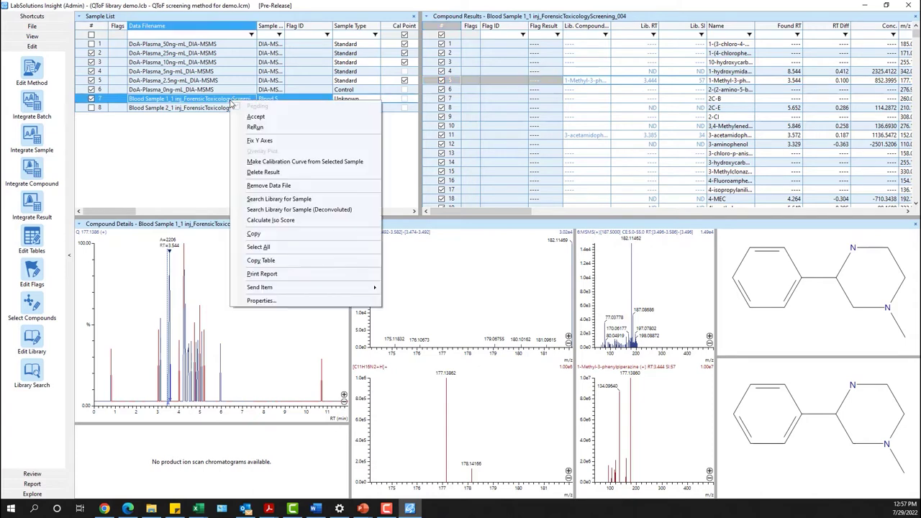
pyautogui.click(286, 207)
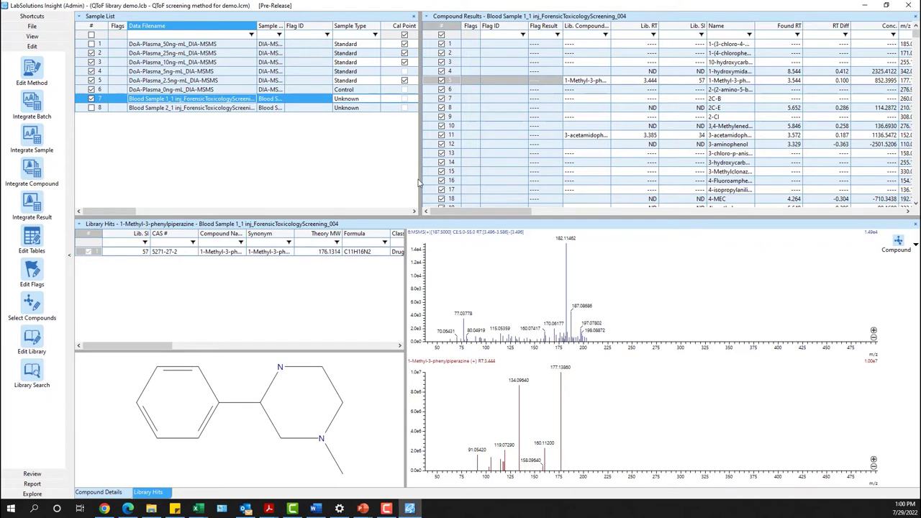
pyautogui.click(588, 81)
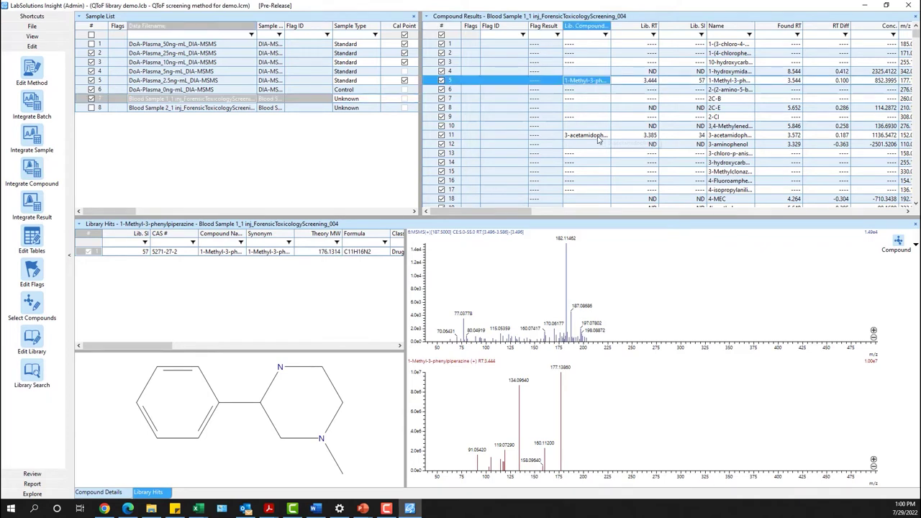
pyautogui.click(596, 137)
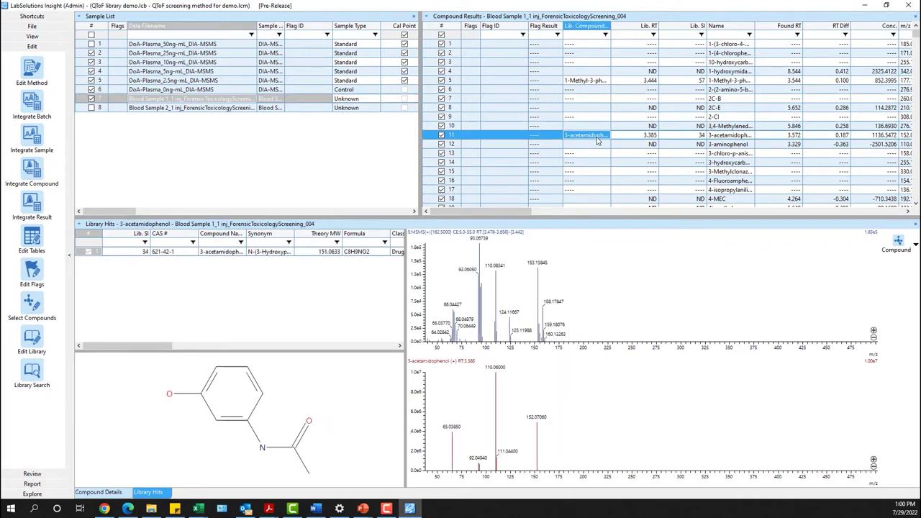
# Switch to the compound view and run a library search for Hydrocodone in Blood Sample 2_1.
pyautogui.click(31, 36)
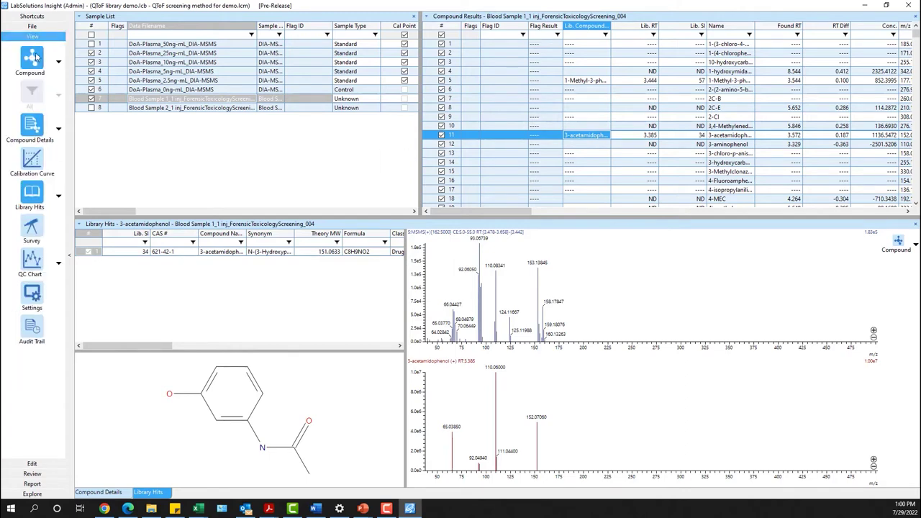
pyautogui.click(59, 62)
pyautogui.click(31, 93)
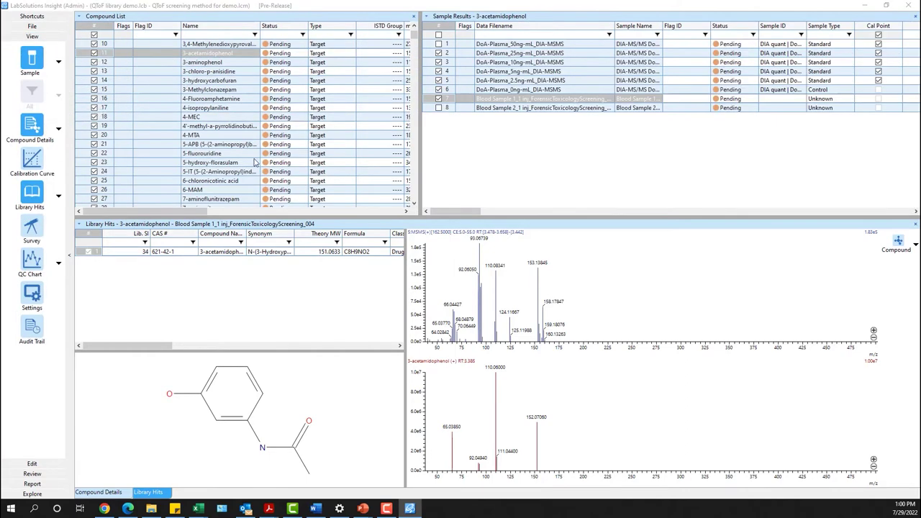
pyautogui.scroll(-20, 254, 144)
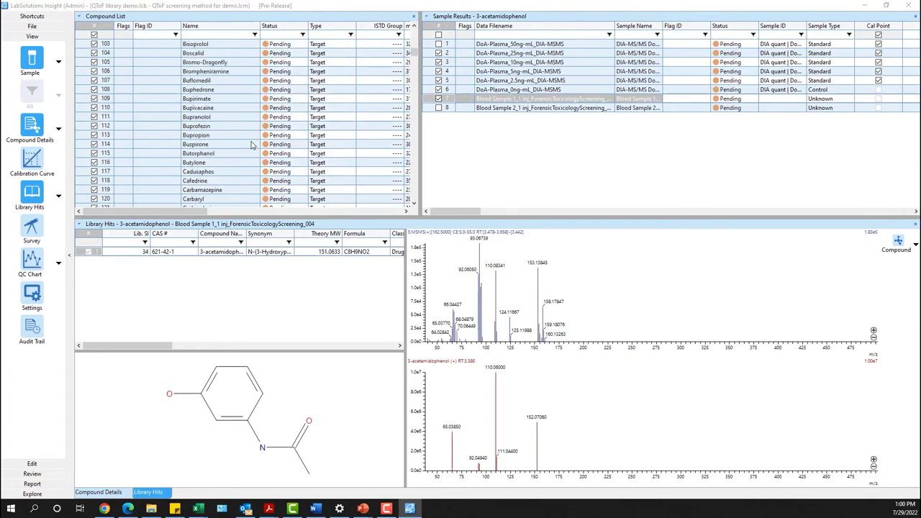
pyautogui.scroll(-20, 252, 144)
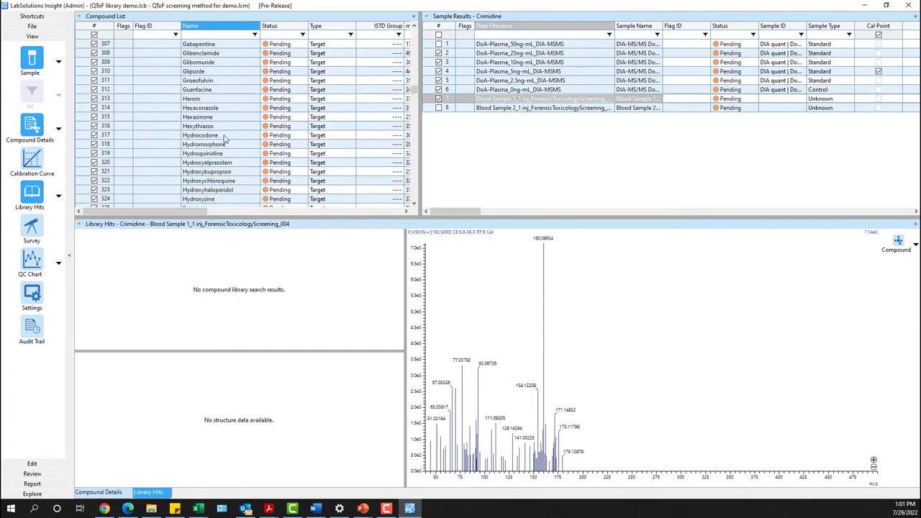
pyautogui.click(223, 136)
pyautogui.click(540, 113)
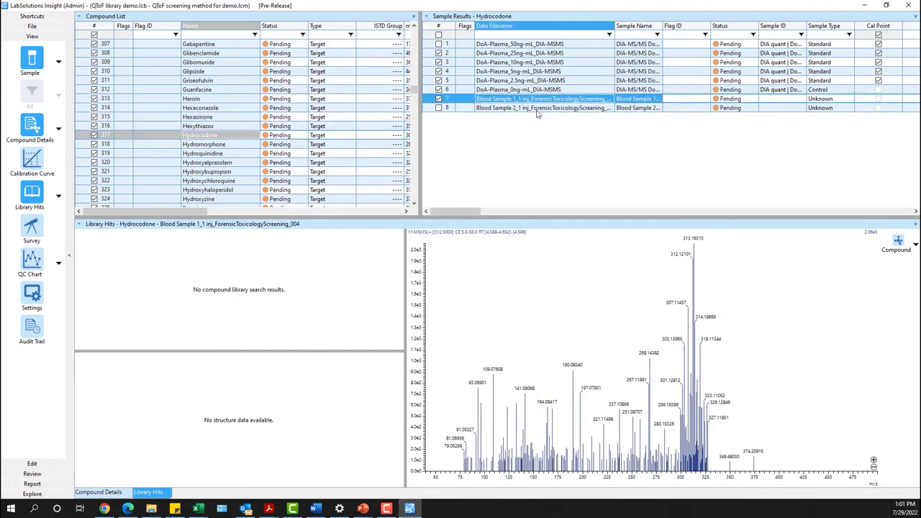
pyautogui.click(524, 109)
pyautogui.rightClick(220, 137)
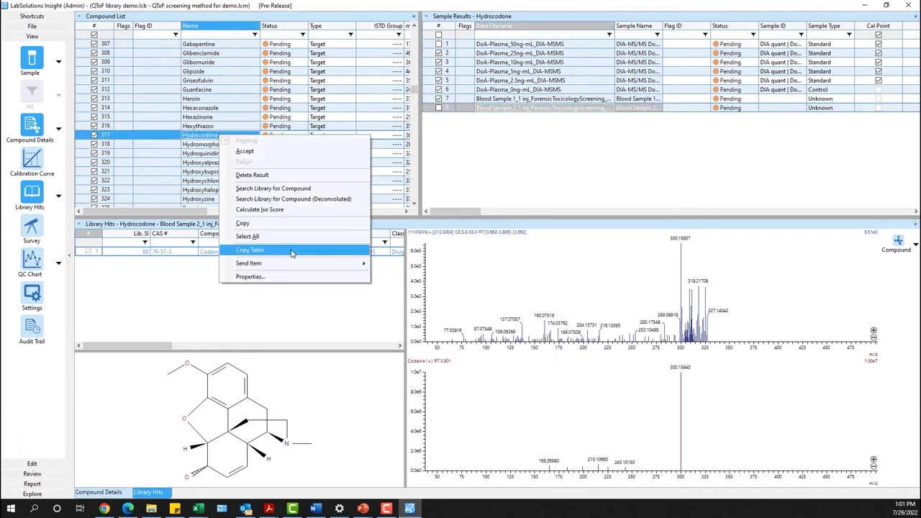
pyautogui.click(288, 188)
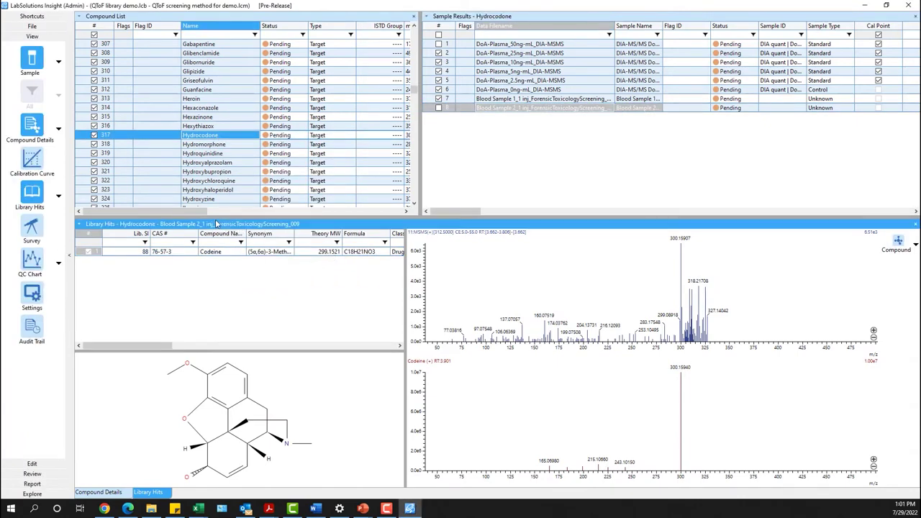
# Run a library search across the whole batch.
pyautogui.click(32, 464)
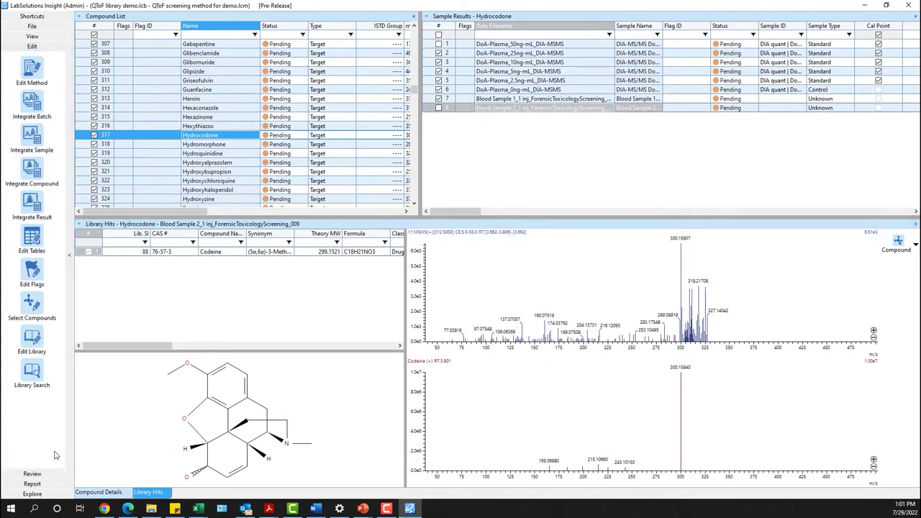
pyautogui.click(30, 373)
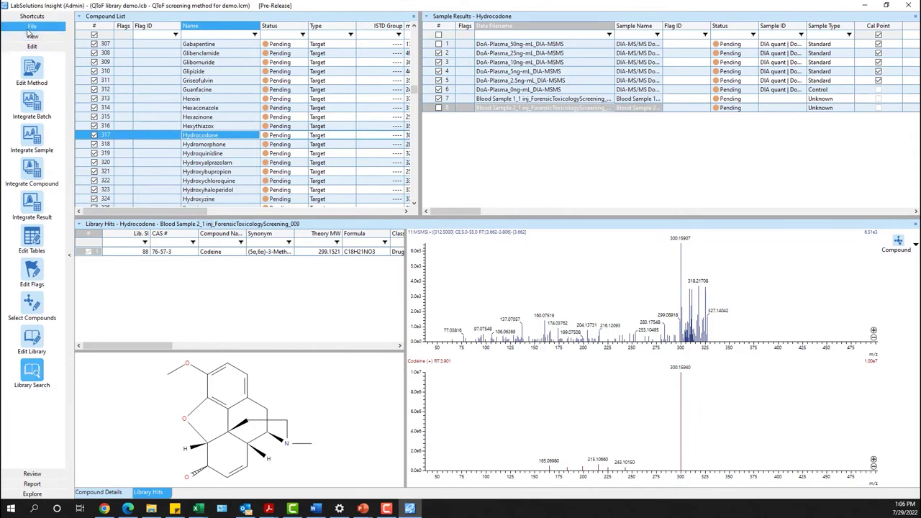
pyautogui.click(27, 30)
# Load 'flags for QToF library demo.damlp' from ForensicToxicology_DoA_DIA, then switch to the per-sample view.
pyautogui.click(27, 117)
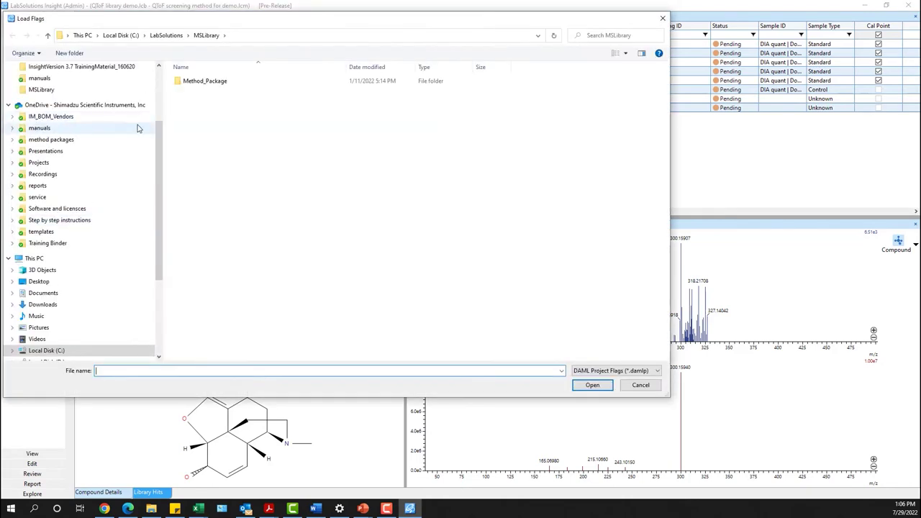
pyautogui.scroll(1, 119, 115)
pyautogui.click(109, 103)
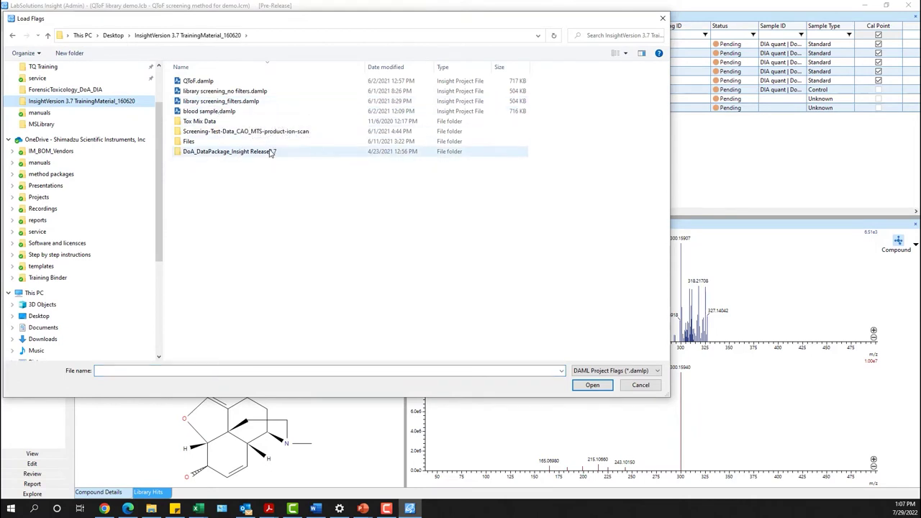
pyautogui.doubleClick(274, 152)
pyautogui.click(250, 91)
pyautogui.doubleClick(250, 94)
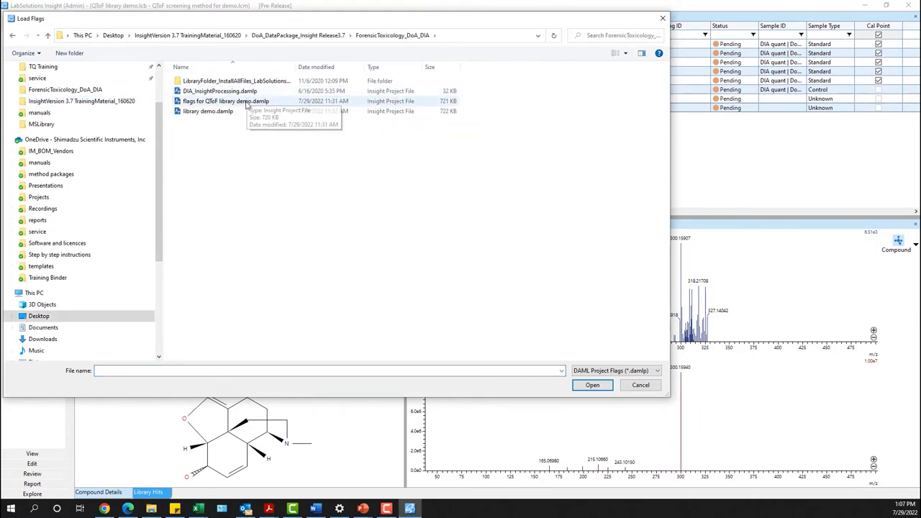
pyautogui.click(248, 101)
pyautogui.click(589, 386)
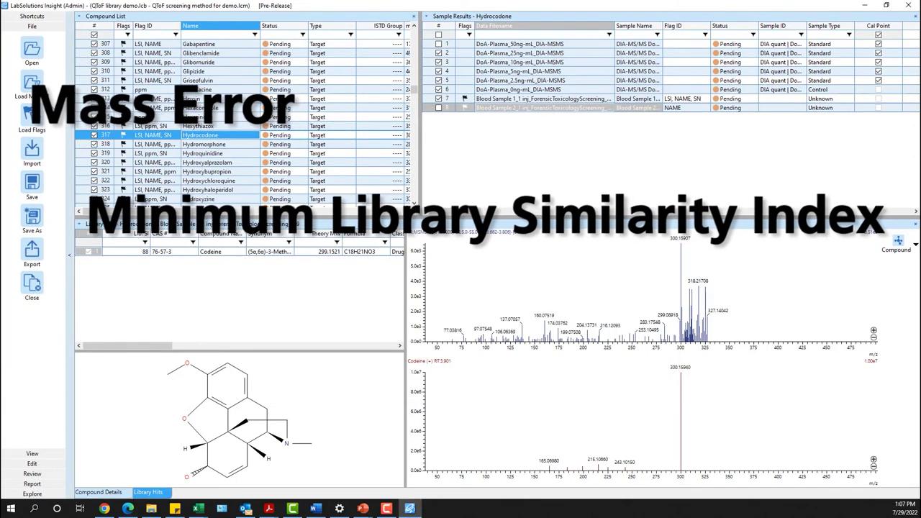
pyautogui.click(31, 454)
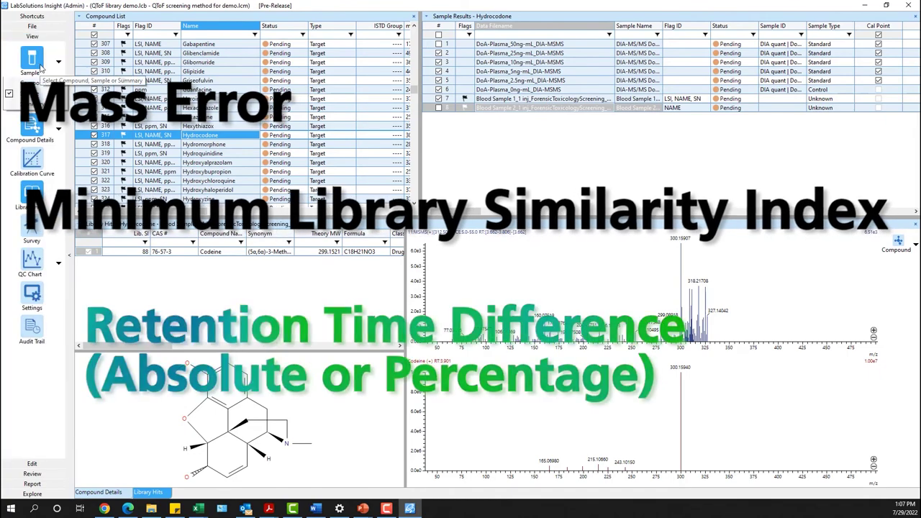
pyautogui.click(41, 67)
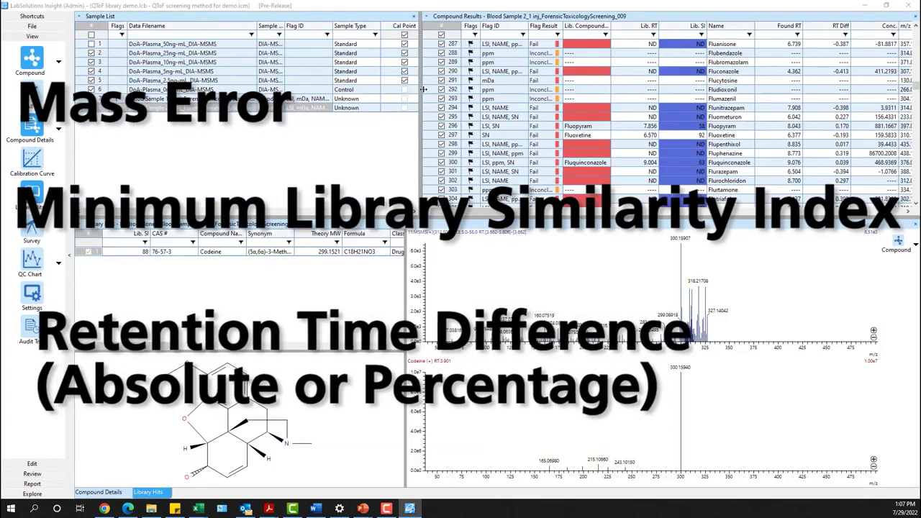
# Filter the Flag Result column to show only Pass results.
pyautogui.click(556, 35)
pyautogui.click(566, 64)
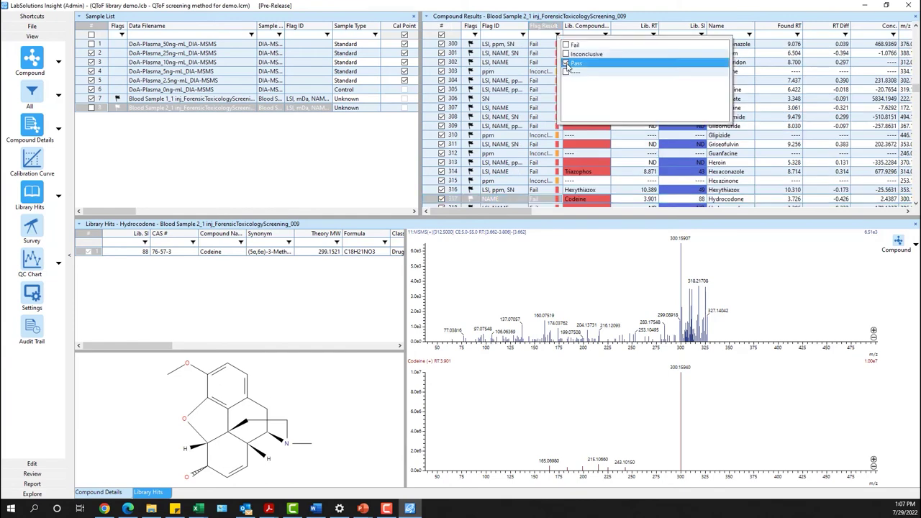
pyautogui.click(592, 139)
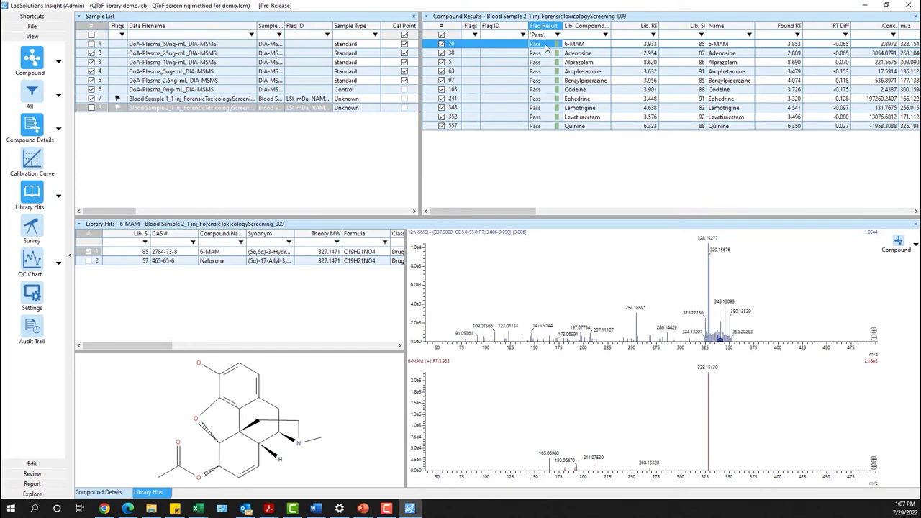
# Review the Pass matches from Adenosine through Alprazolam, Amphetamine, Benzylpiperazine and Codeine to Ephedrine.
pyautogui.click(545, 53)
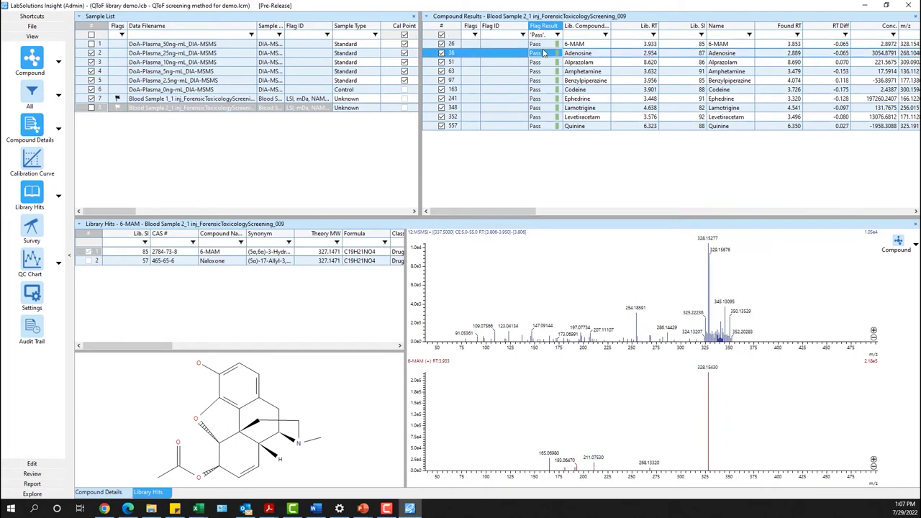
pyautogui.press('Down')
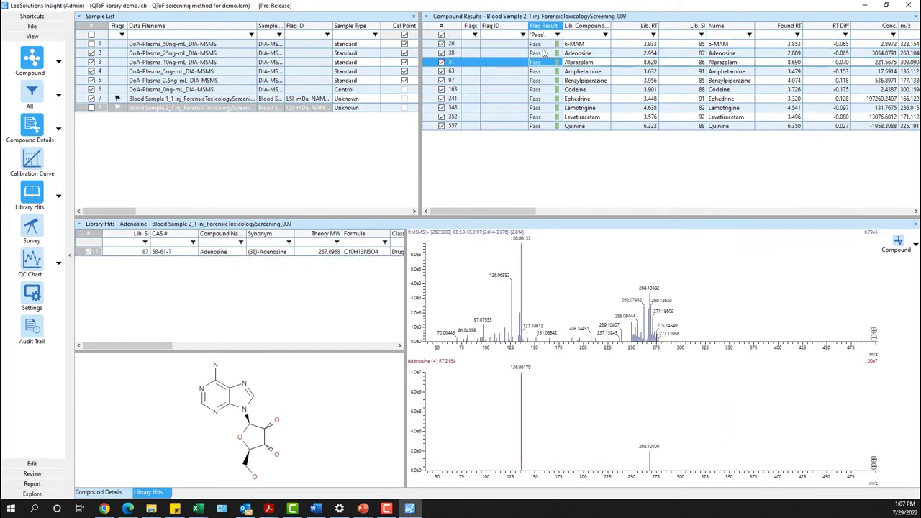
pyautogui.press('Down')
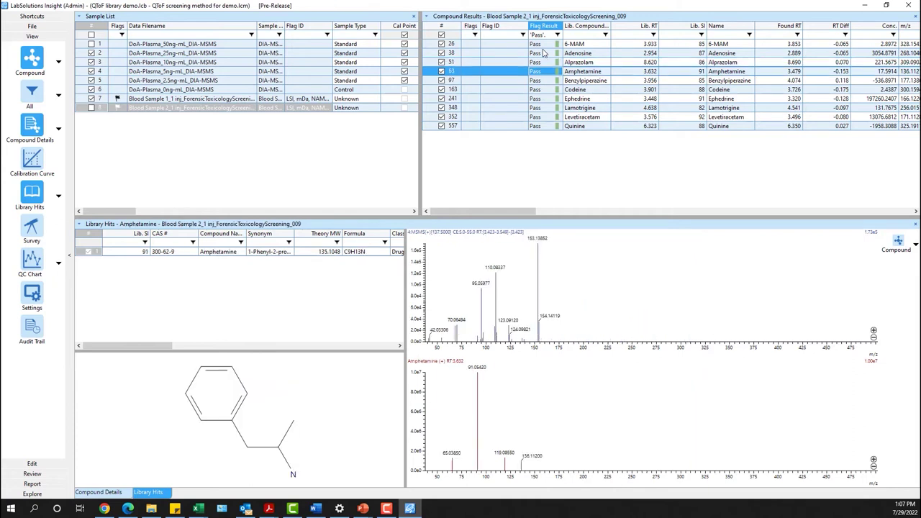
pyautogui.press('Down')
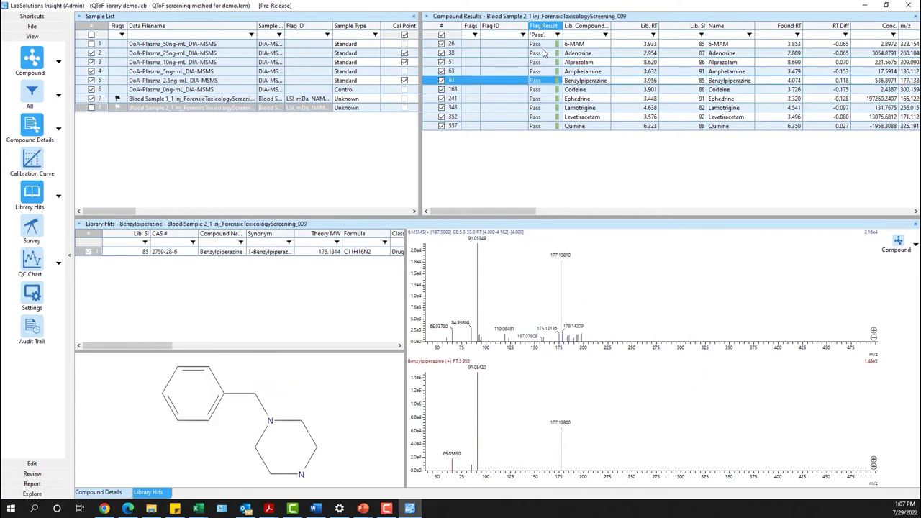
pyautogui.press('Down')
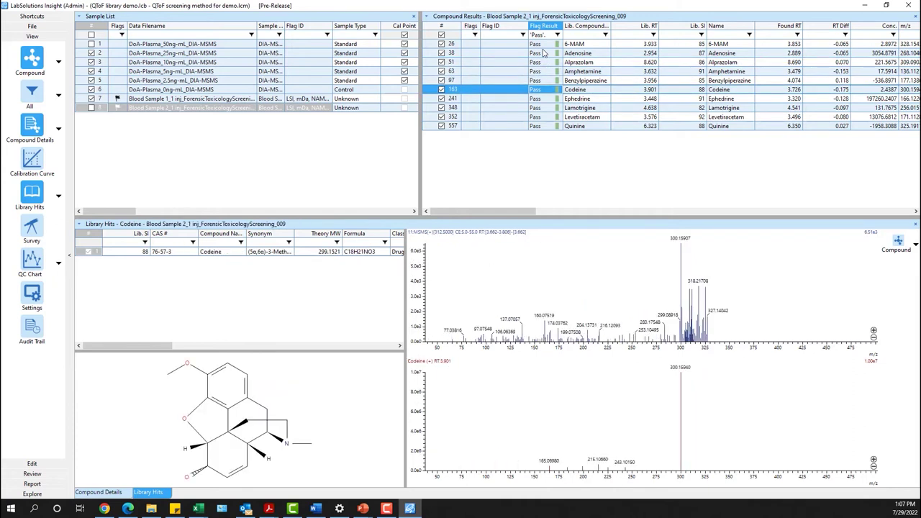
pyautogui.press('Down')
pyautogui.press('Down')
pyautogui.press('Down')
pyautogui.press('Down')
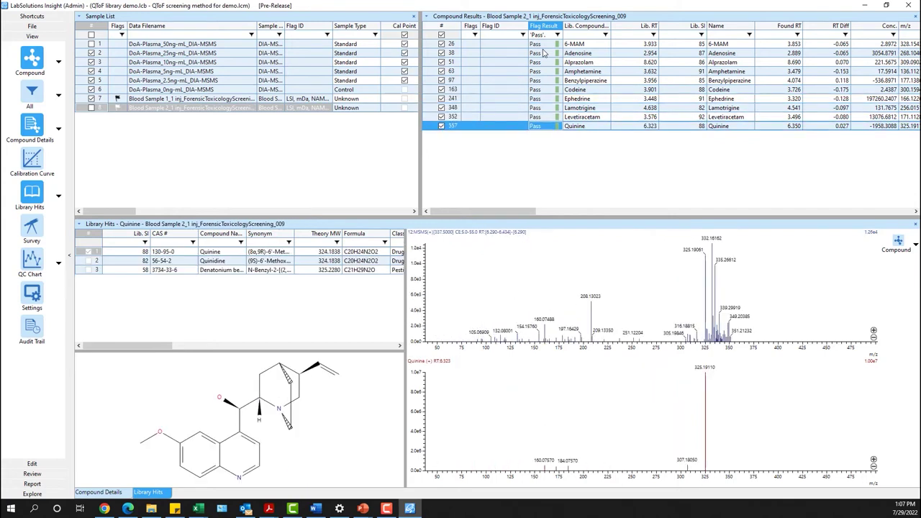
# Export Blood Sample 1_1's Pass results as comma-delimited CSV, overwriting QTOF library results.csv.
pyautogui.click(249, 101)
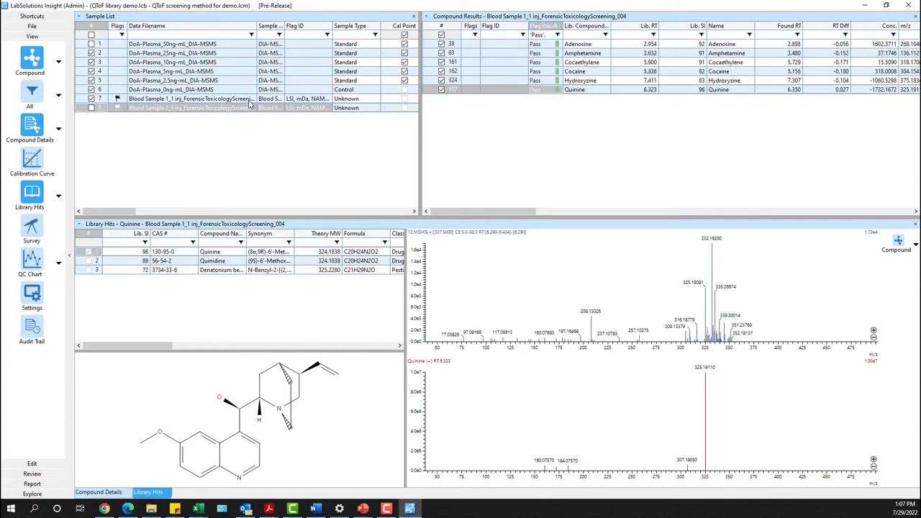
pyautogui.click(31, 26)
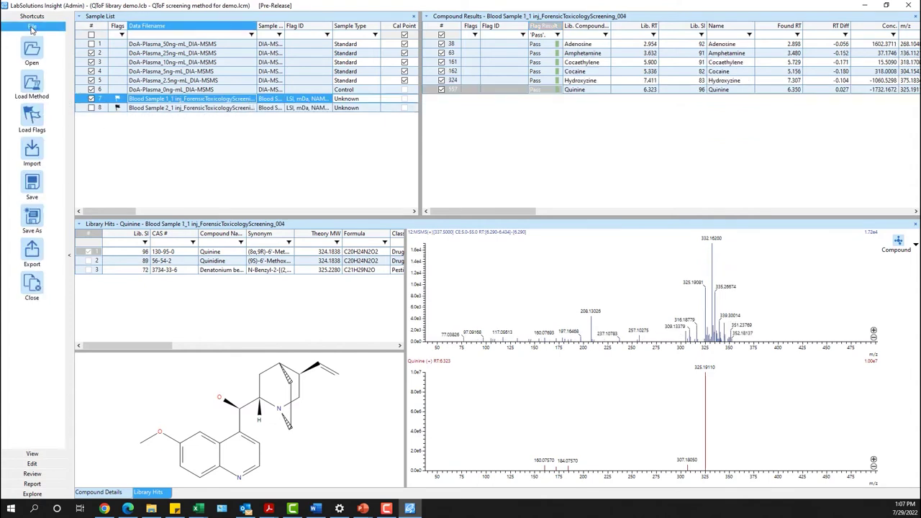
pyautogui.click(31, 252)
pyautogui.click(548, 238)
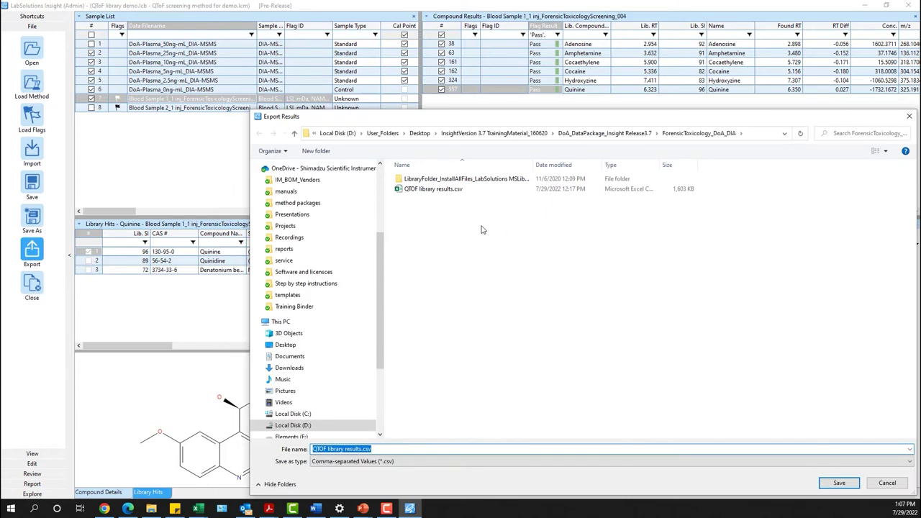
pyautogui.click(839, 483)
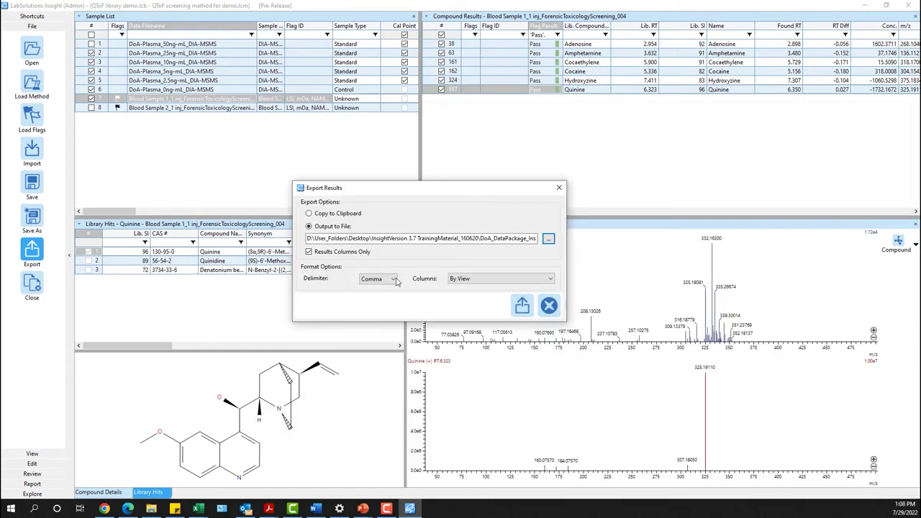
pyautogui.click(521, 305)
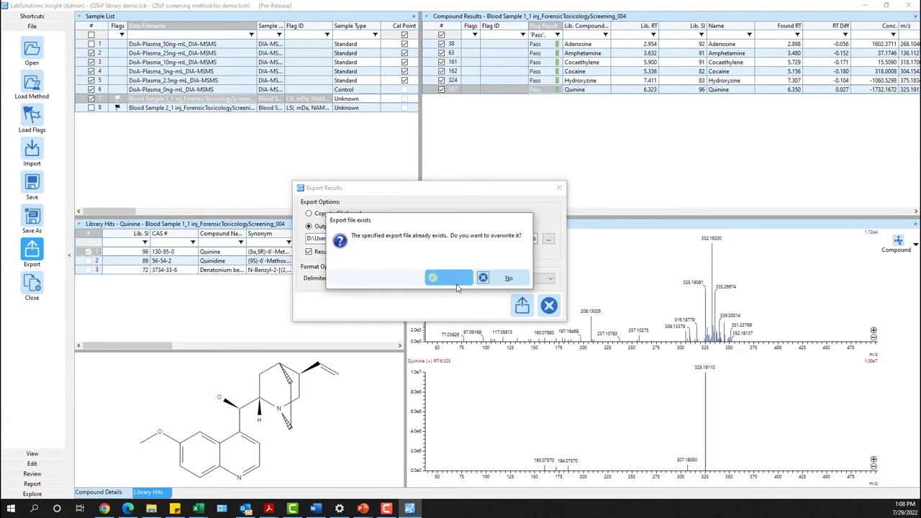
pyautogui.click(449, 278)
pyautogui.click(464, 278)
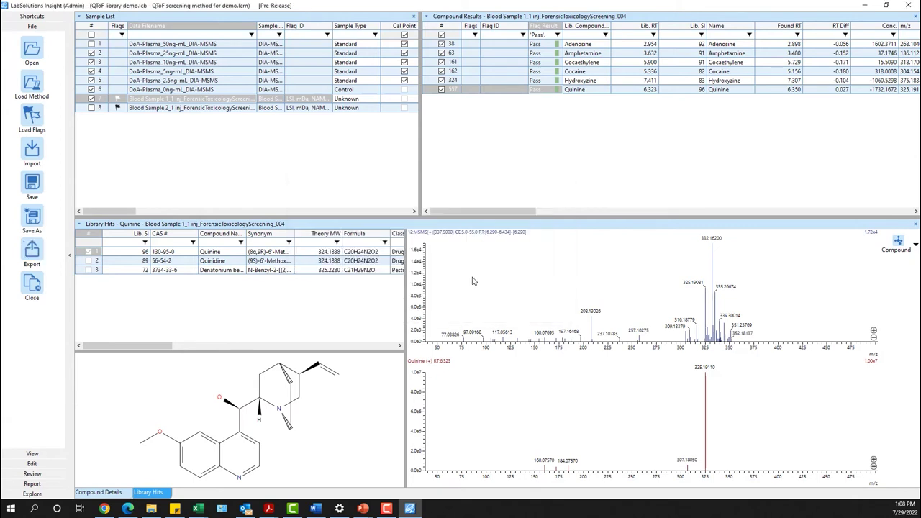
pyautogui.click(32, 483)
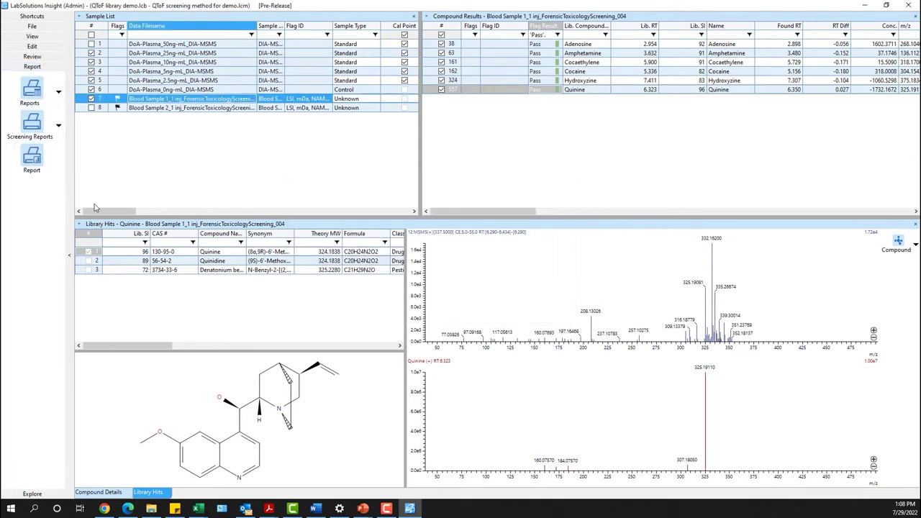
# Preview an MTS Detail Report limited to highlighted samples and checked compounds.
pyautogui.click(58, 125)
pyautogui.click(70, 159)
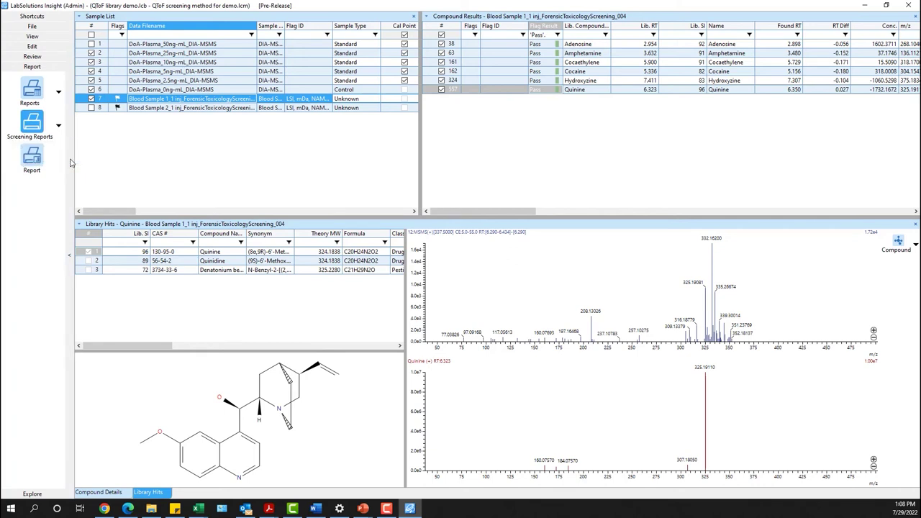
pyautogui.click(391, 150)
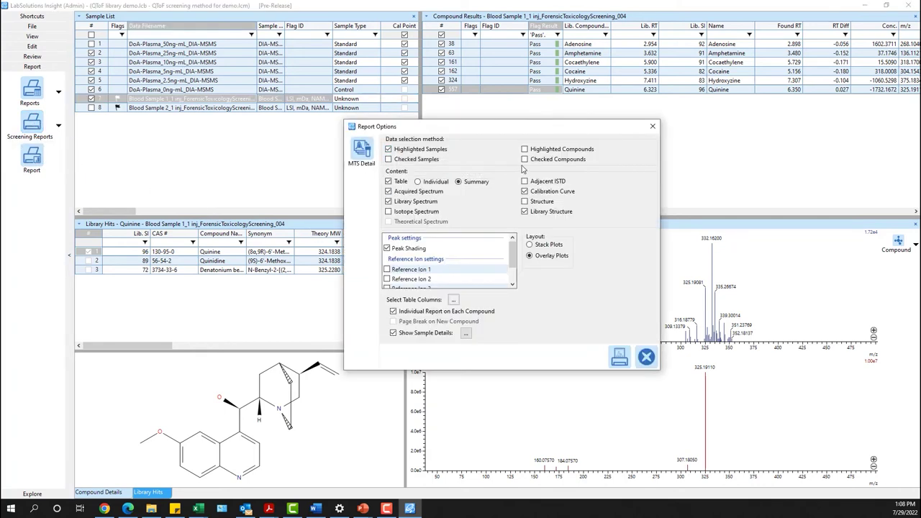
pyautogui.click(528, 160)
pyautogui.click(618, 358)
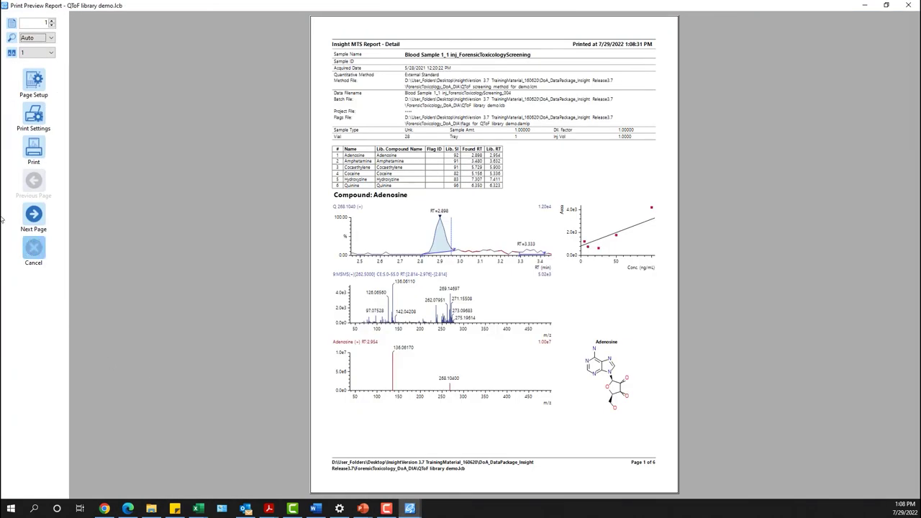
# Page through the report to the Cocaethylene and Cocaine pages and print it.
pyautogui.click(31, 219)
pyautogui.click(32, 219)
pyautogui.click(32, 219)
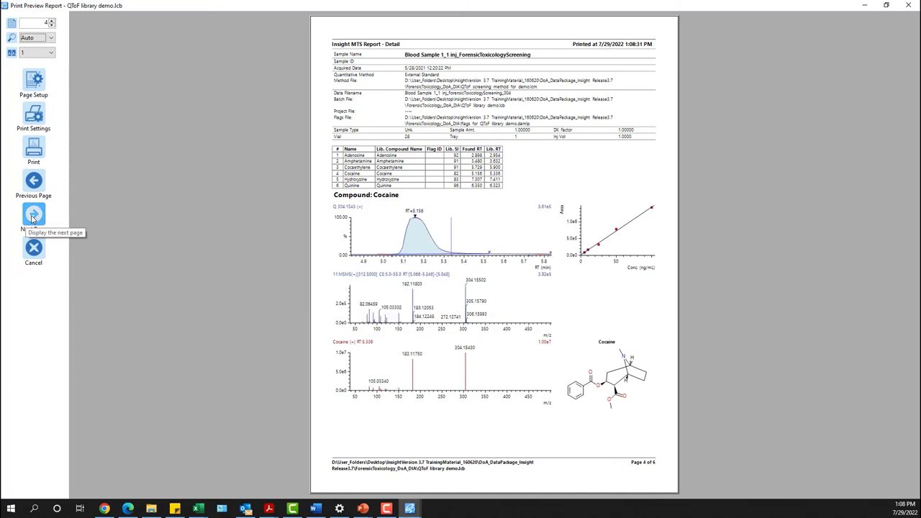
pyautogui.click(33, 149)
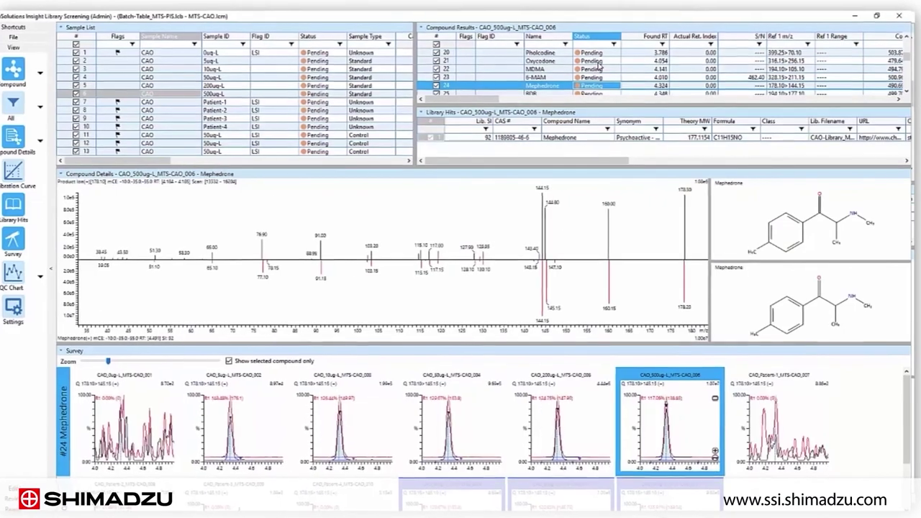
# Move down Blood Sample 1_1's results to its 3-acetamidophenol library hit at SI 34.
pyautogui.press('Down')
pyautogui.press('Down')
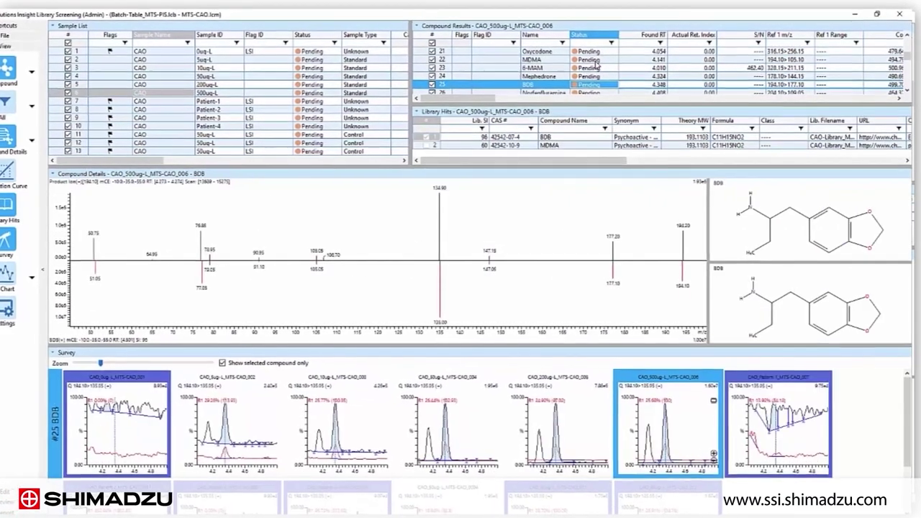
pyautogui.press('Down')
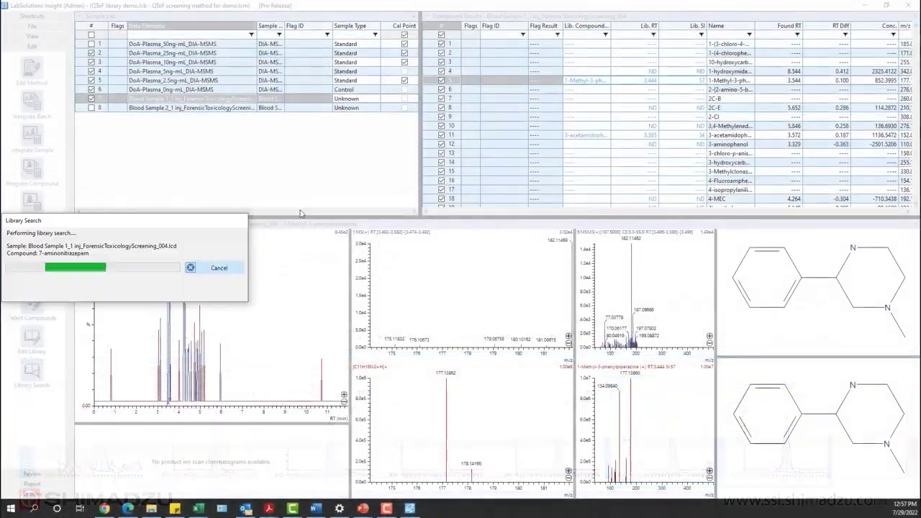
pyautogui.moveTo(208, 214); pyautogui.dragTo(500, 197)
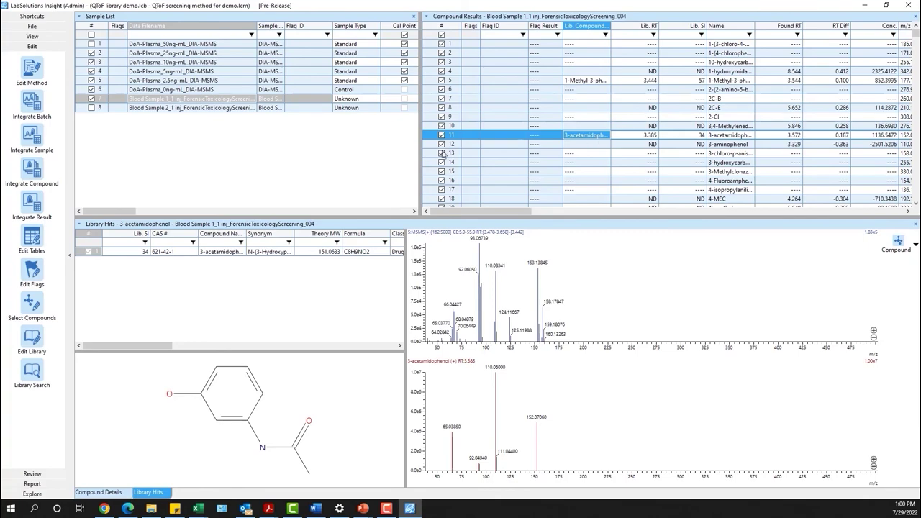
# Show the View commands from the left shortcuts bar, keeping Blood Sample 1_1's 3-acetamidophenol hit displayed.
pyautogui.click(32, 36)
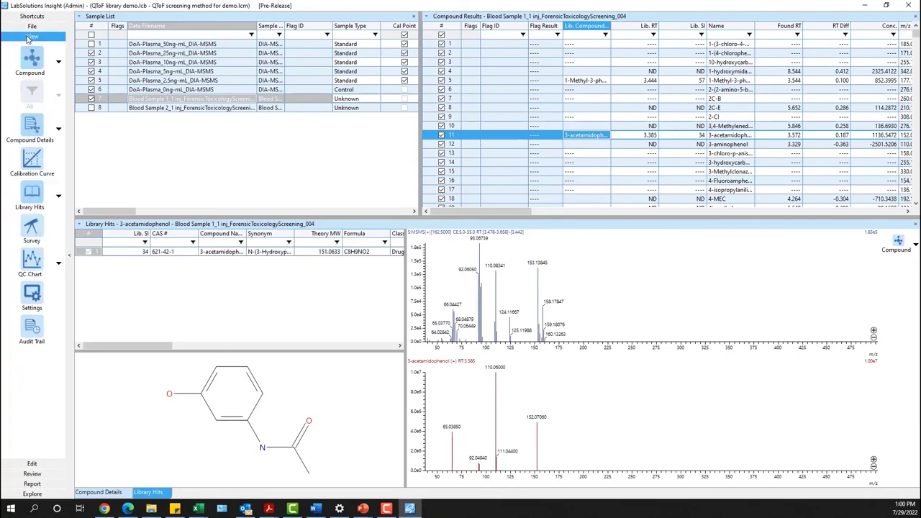